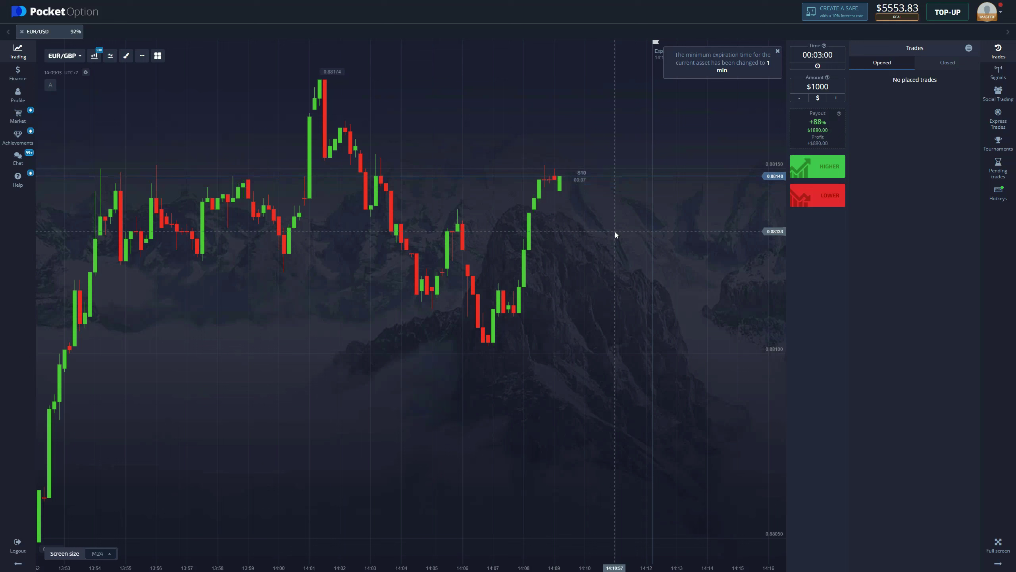
Step: Add Moving Average indicators to the EUR/GBP chart and set a 1-minute expiry with a $500 amount
{"action": "left_click", "coordinate": [111, 55]}
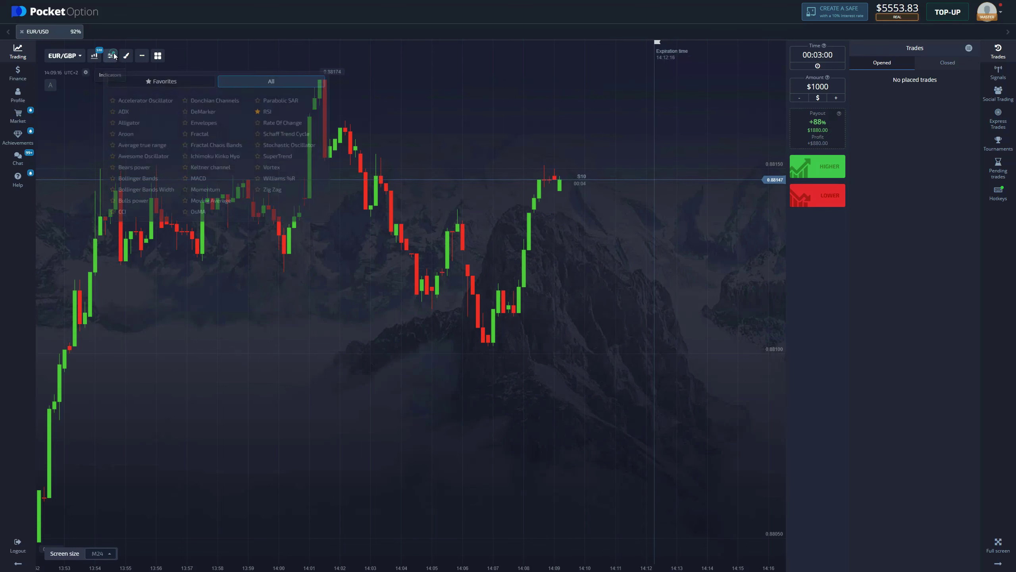
{"action": "left_click", "coordinate": [208, 197]}
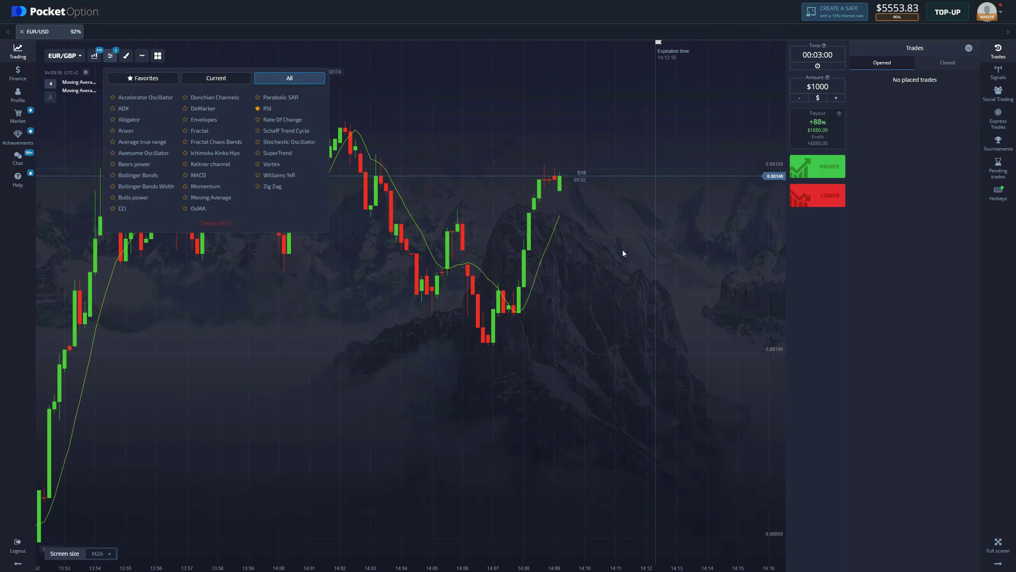
{"action": "left_click", "coordinate": [642, 230]}
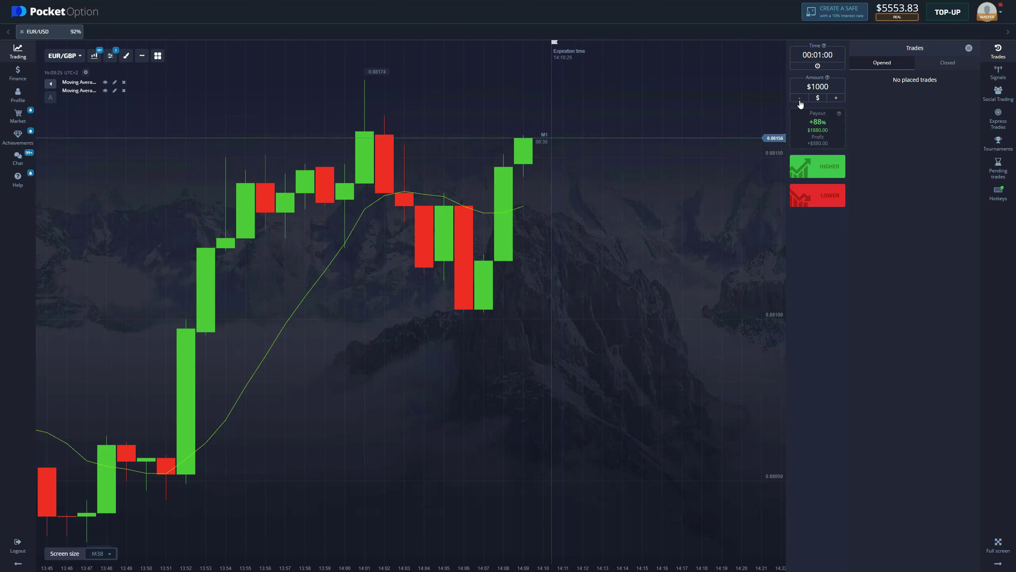
{"action": "left_click", "coordinate": [799, 100]}
{"action": "left_click", "coordinate": [667, 161]}
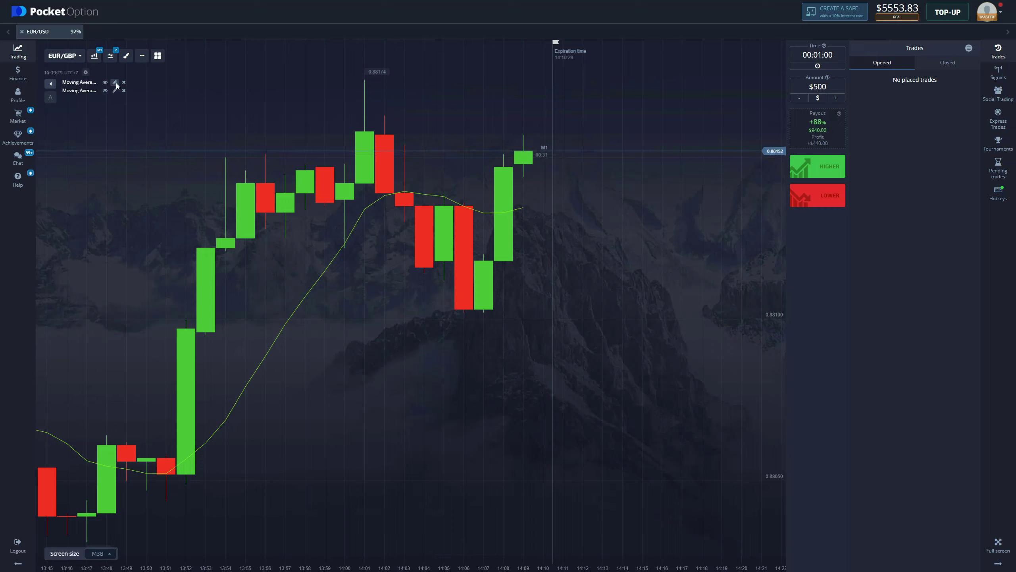
Step: Give the first moving average period 2 and a 3px yellow line
{"action": "left_click", "coordinate": [115, 83]}
{"action": "type", "text": "2"}
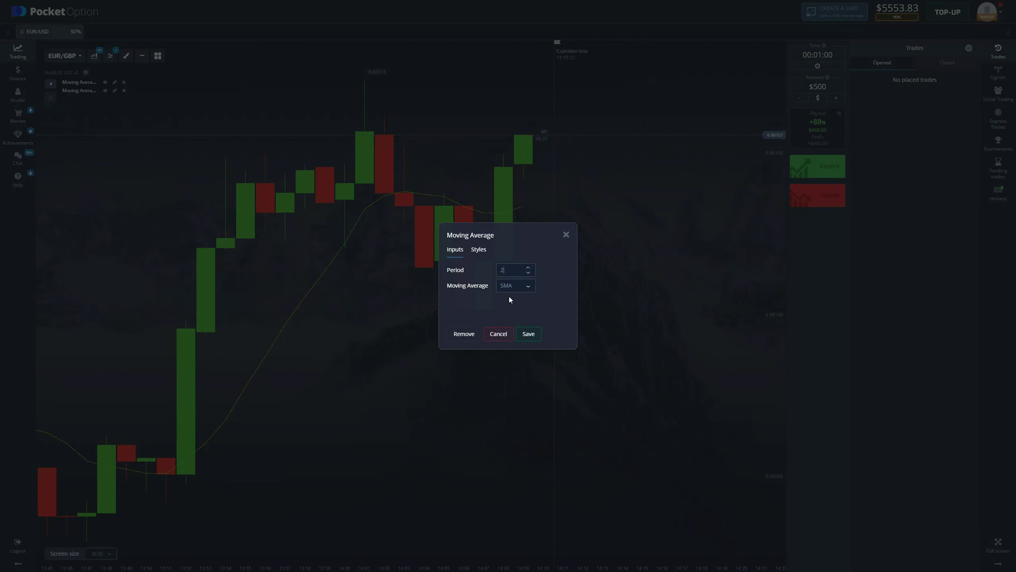
{"action": "left_click", "coordinate": [482, 250]}
{"action": "left_click", "coordinate": [514, 272]}
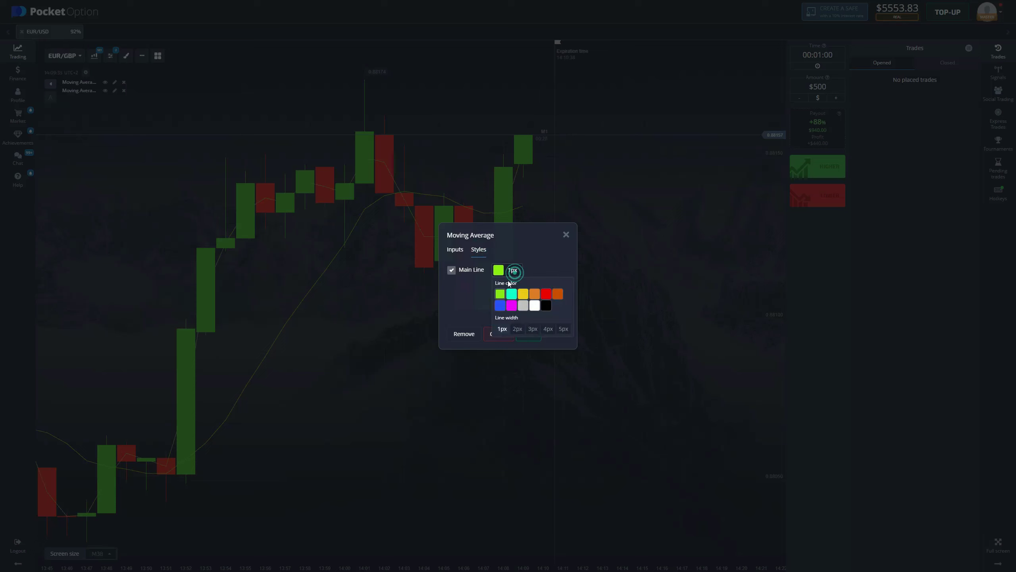
{"action": "left_click", "coordinate": [533, 329]}
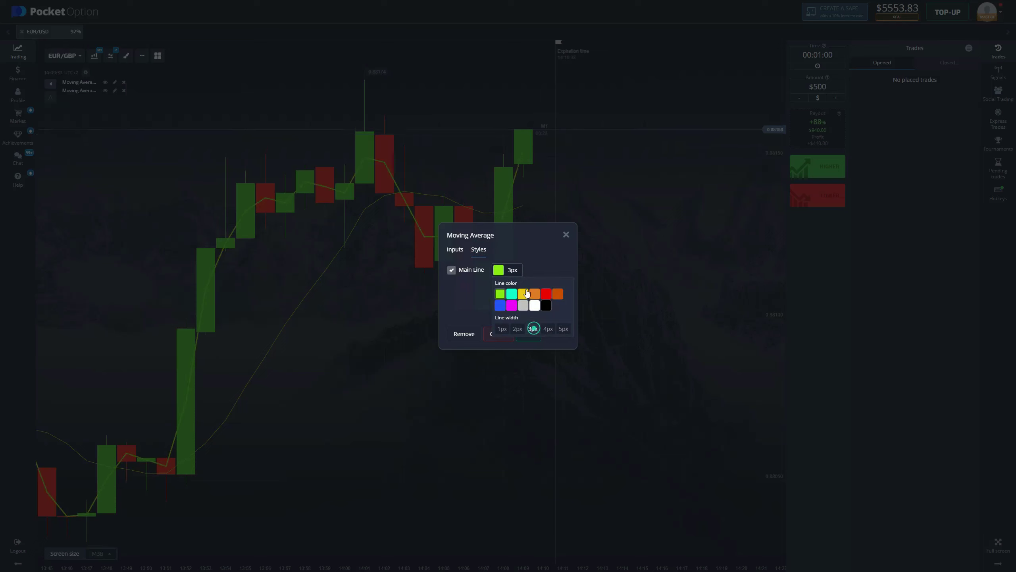
{"action": "left_click", "coordinate": [523, 293]}
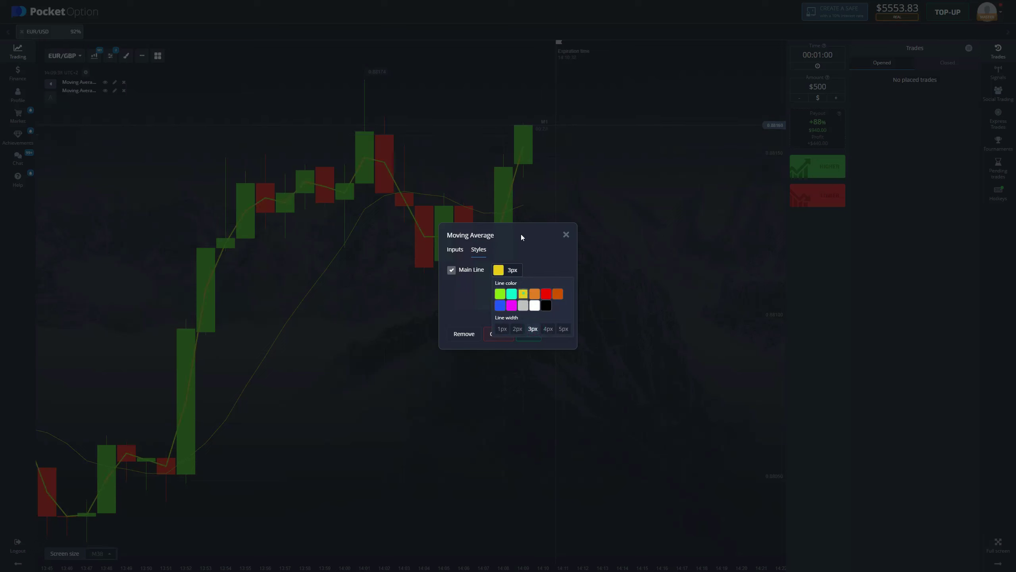
{"action": "left_click", "coordinate": [463, 305]}
{"action": "left_click", "coordinate": [528, 334]}
Step: Make the second moving average a 3px blue line
{"action": "left_click", "coordinate": [115, 91]}
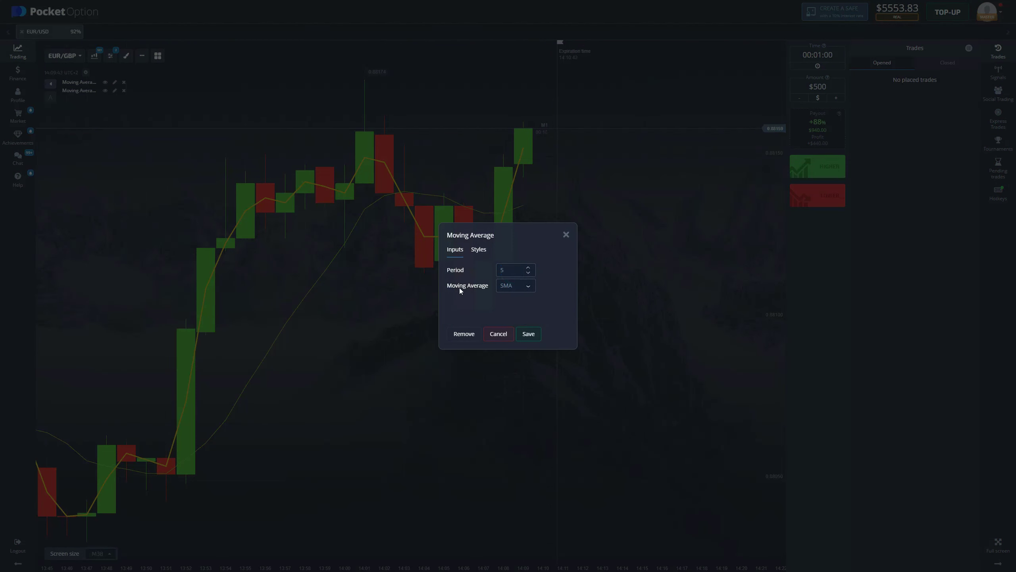
{"action": "left_click", "coordinate": [477, 250]}
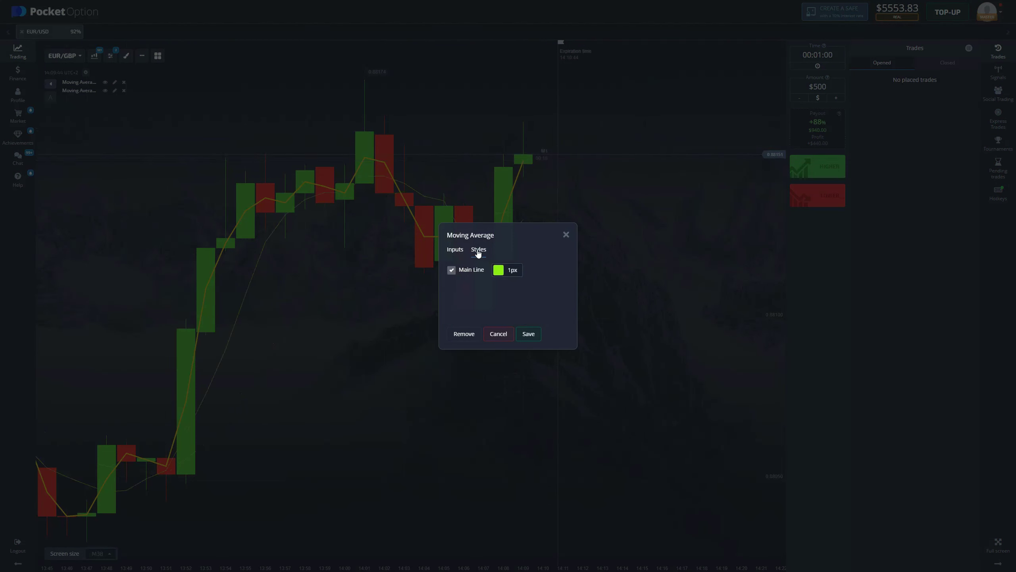
{"action": "left_click", "coordinate": [520, 271]}
{"action": "left_click", "coordinate": [532, 329]}
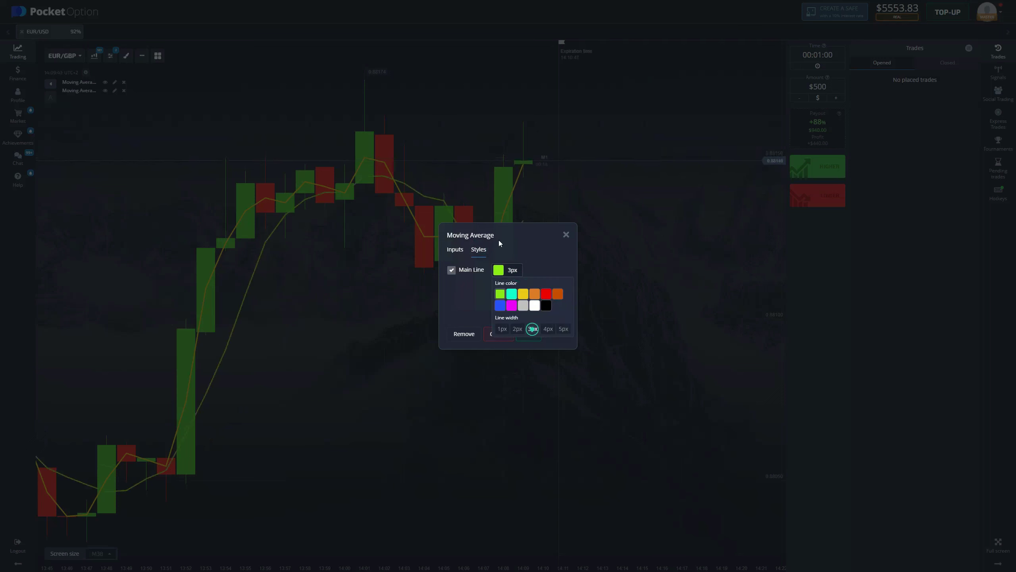
{"action": "left_click", "coordinate": [499, 306]}
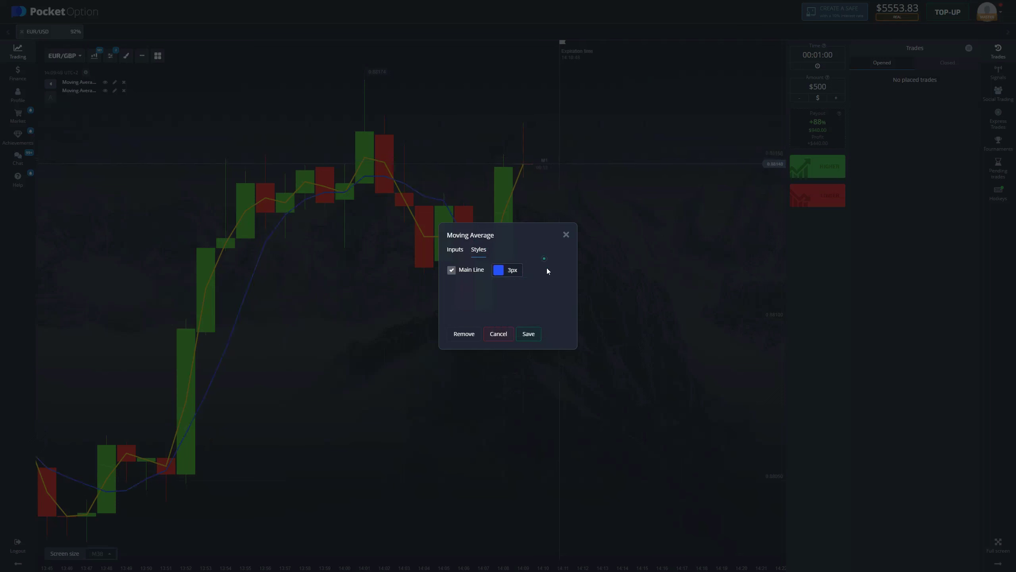
{"action": "left_click", "coordinate": [528, 334]}
{"action": "left_click", "coordinate": [536, 273]}
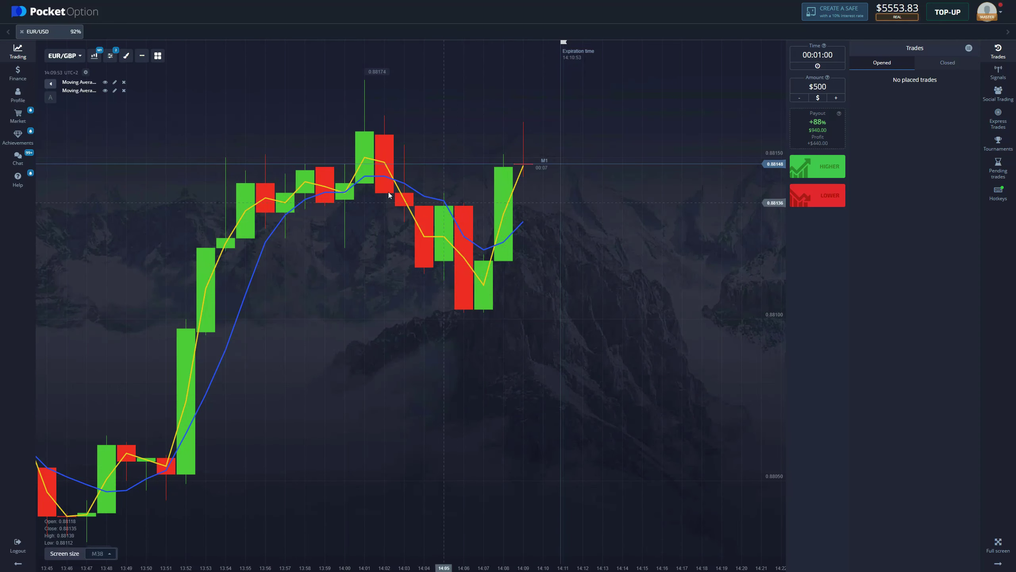
Step: Add the RSI indicator in a pane below the chart
{"action": "scroll", "coordinate": [377, 236], "scroll_direction": "down", "scroll_amount": 2}
{"action": "scroll", "coordinate": [490, 283], "scroll_direction": "up", "scroll_amount": 2}
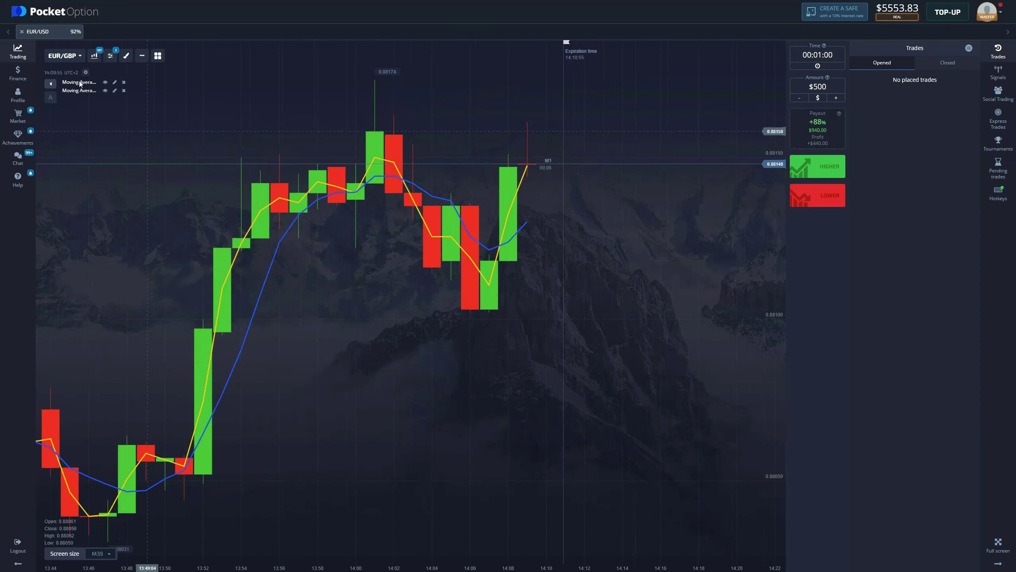
{"action": "left_click", "coordinate": [111, 64]}
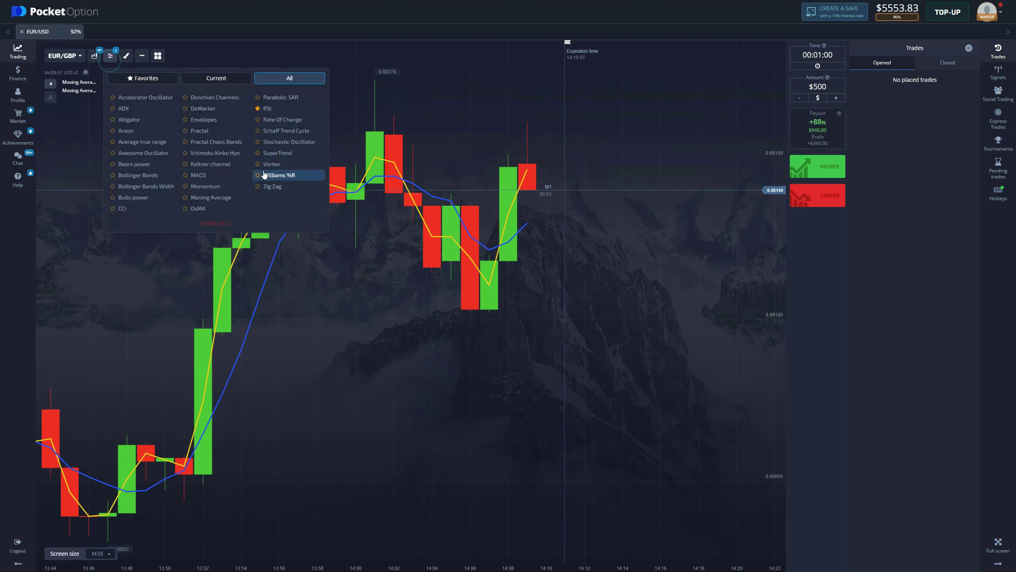
{"action": "left_click", "coordinate": [276, 109]}
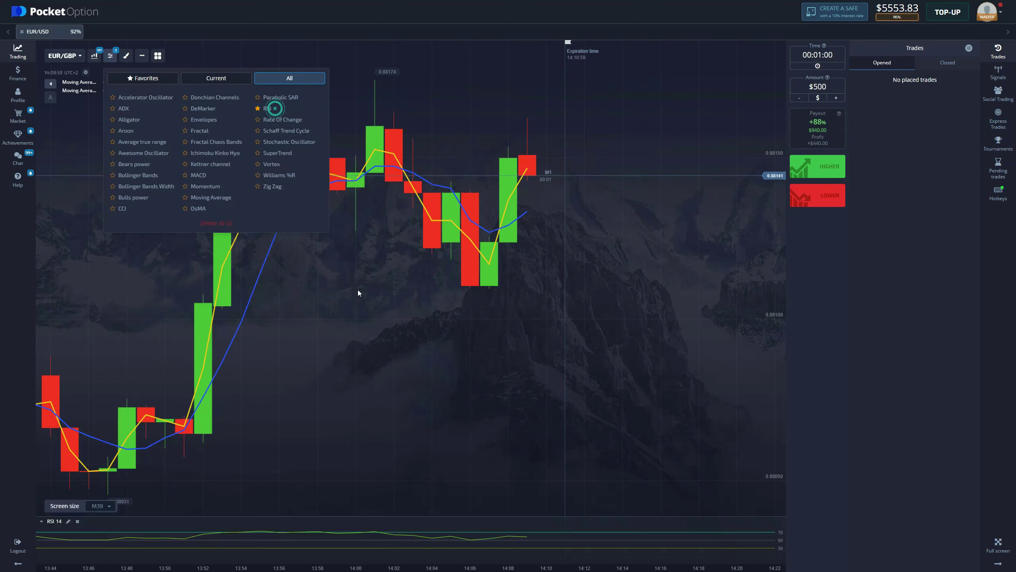
{"action": "left_click", "coordinate": [372, 320]}
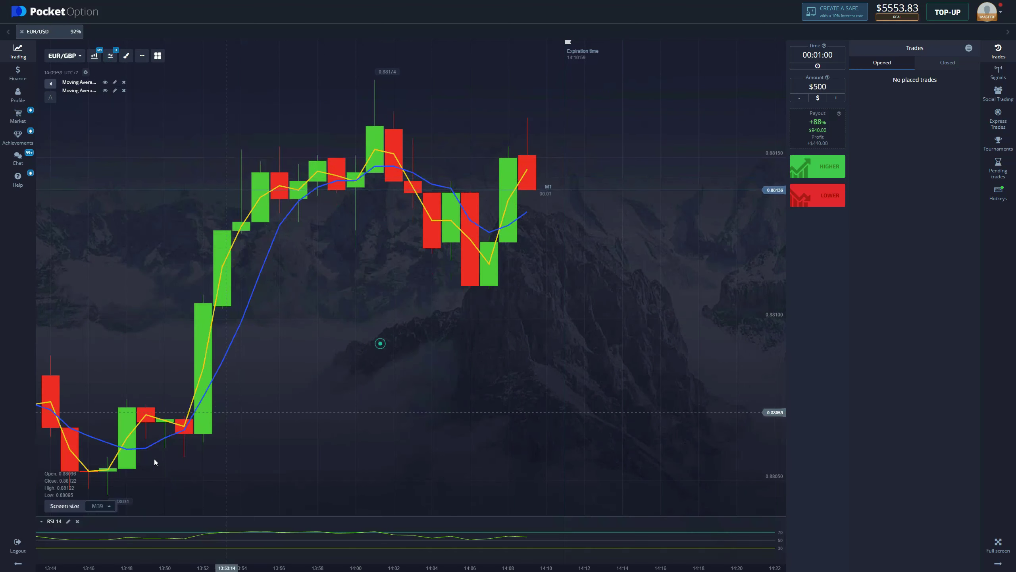
Step: Set the RSI period to 5 and save it
{"action": "left_click", "coordinate": [69, 521]}
{"action": "left_click", "coordinate": [489, 268]}
{"action": "double_click", "coordinate": [488, 268]}
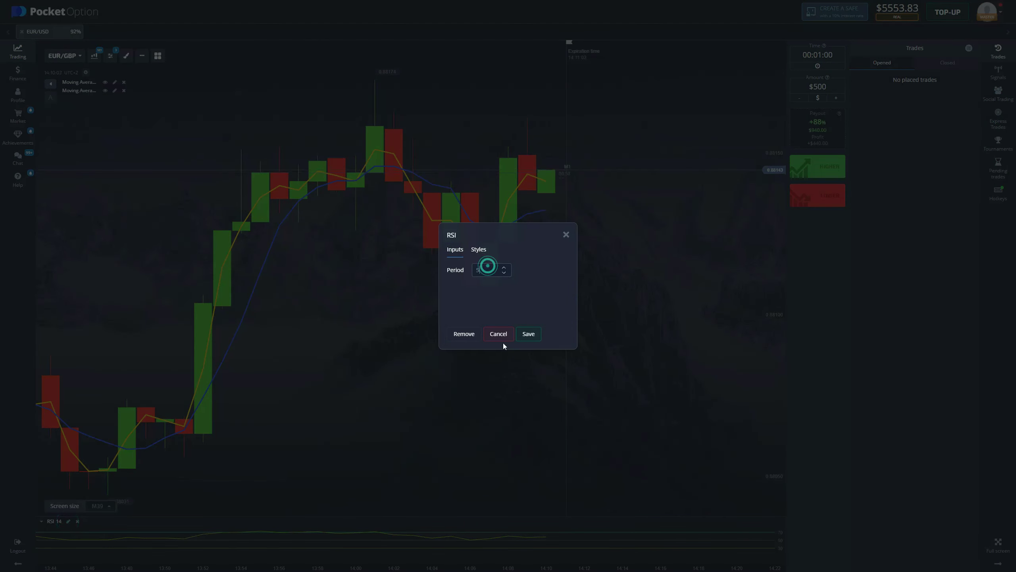
{"action": "type", "text": "5"}
{"action": "left_click", "coordinate": [528, 333]}
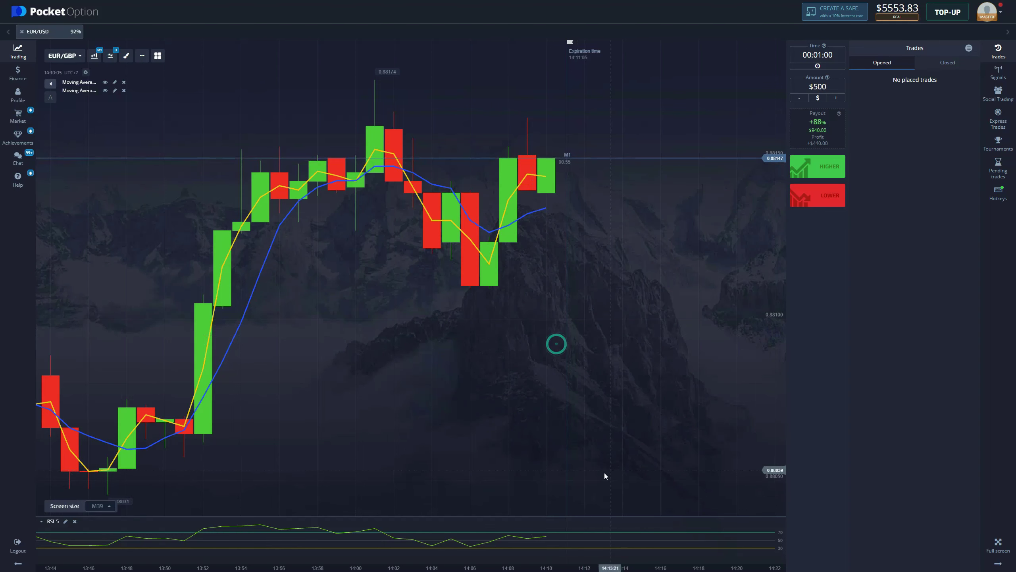
{"action": "scroll", "coordinate": [584, 424], "scroll_direction": "up", "scroll_amount": 1}
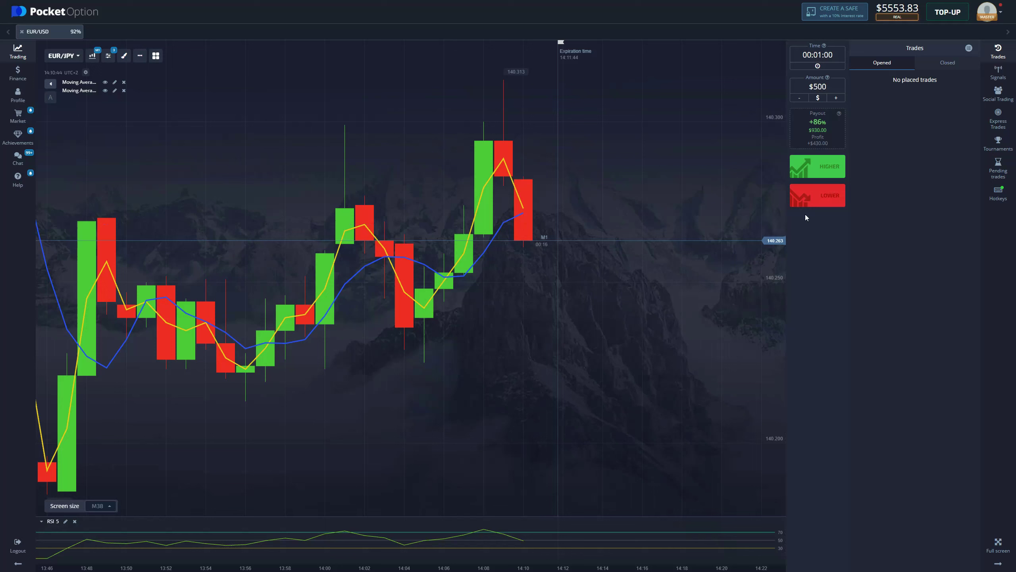
Step: Place two $500 LOWER trades on EUR/JPY
{"action": "left_click", "coordinate": [817, 196]}
{"action": "left_click", "coordinate": [816, 196]}
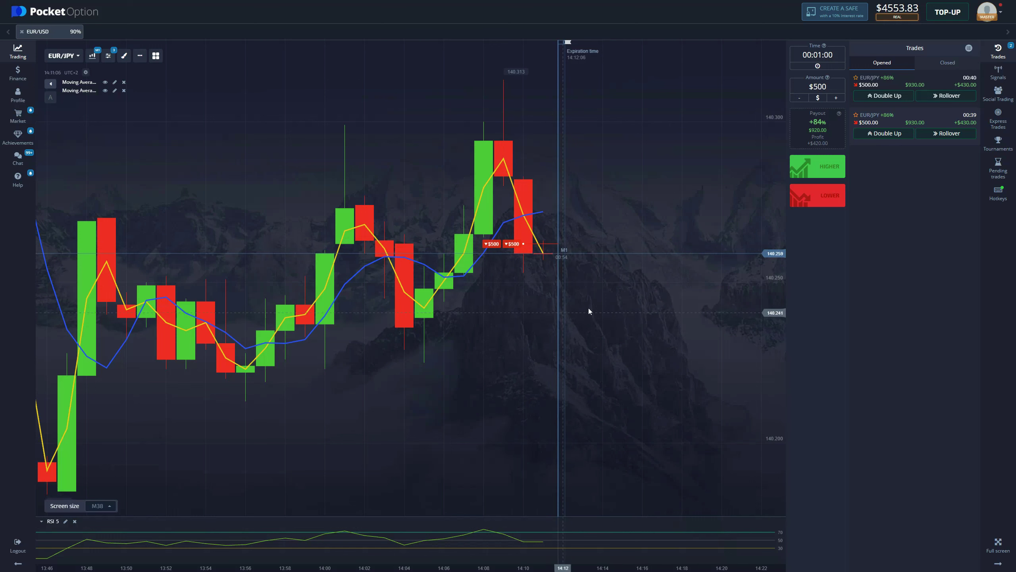
Step: Let both EUR/JPY trades expire and check their +$430 results in the closed trades list
{"action": "left_click_drag", "start_coordinate": [588, 311], "coordinate": [576, 281]}
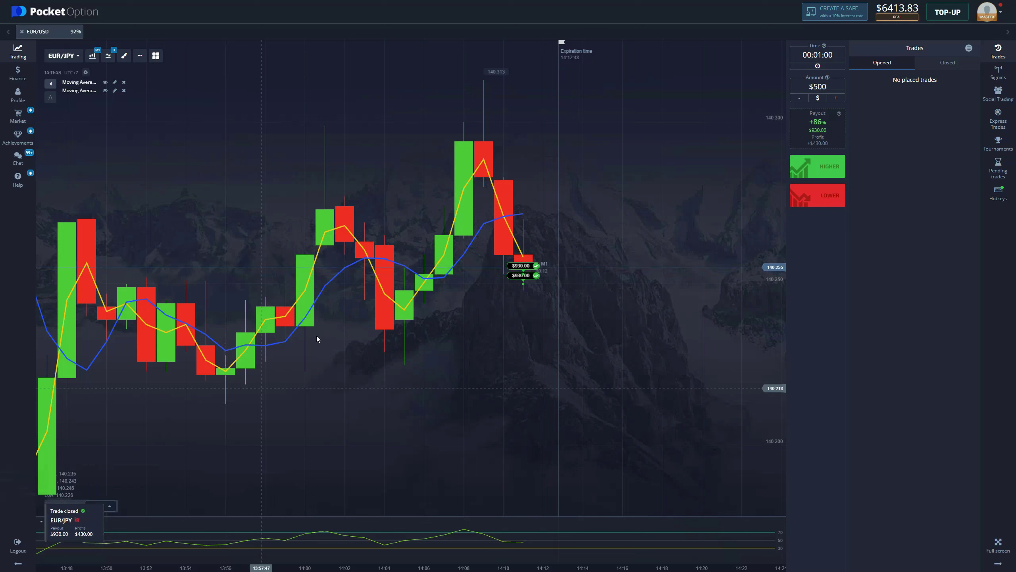
{"action": "left_click", "coordinate": [930, 63]}
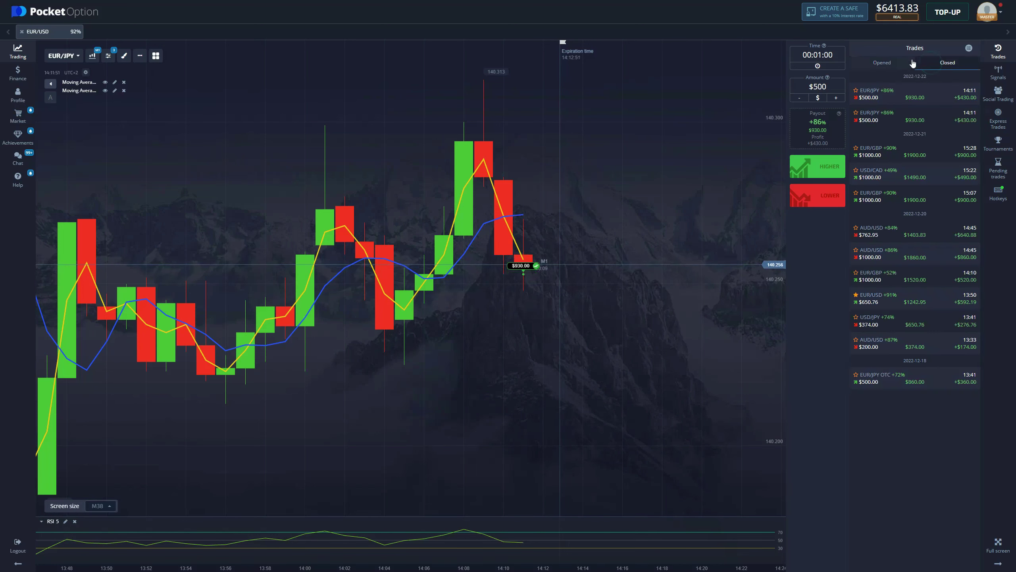
{"action": "left_click", "coordinate": [886, 62]}
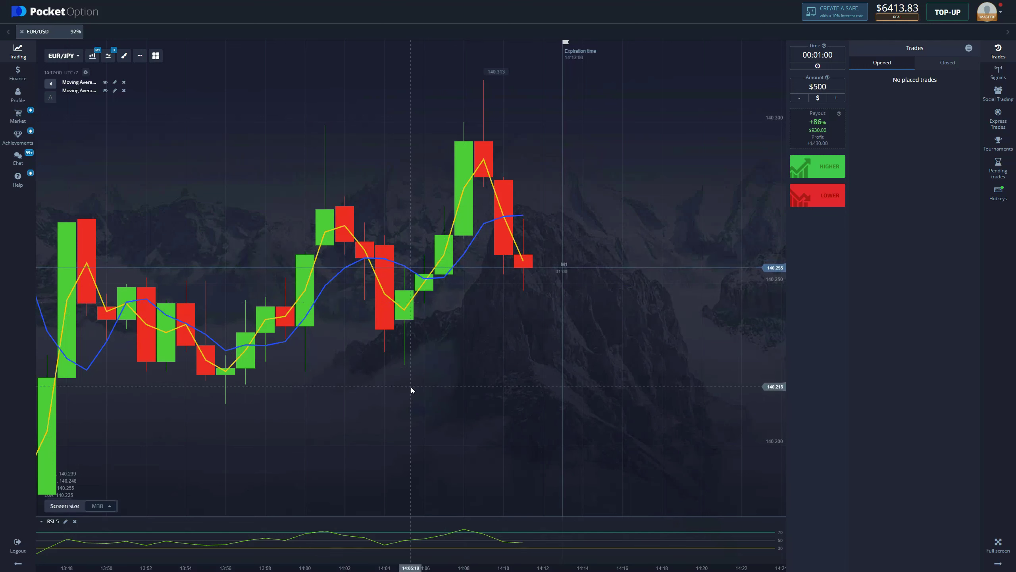
Step: Zoom out and pan the EUR/JPY chart back to the roughly 13:03–13:40 candles
{"action": "scroll", "coordinate": [402, 341], "scroll_direction": "down", "scroll_amount": 3}
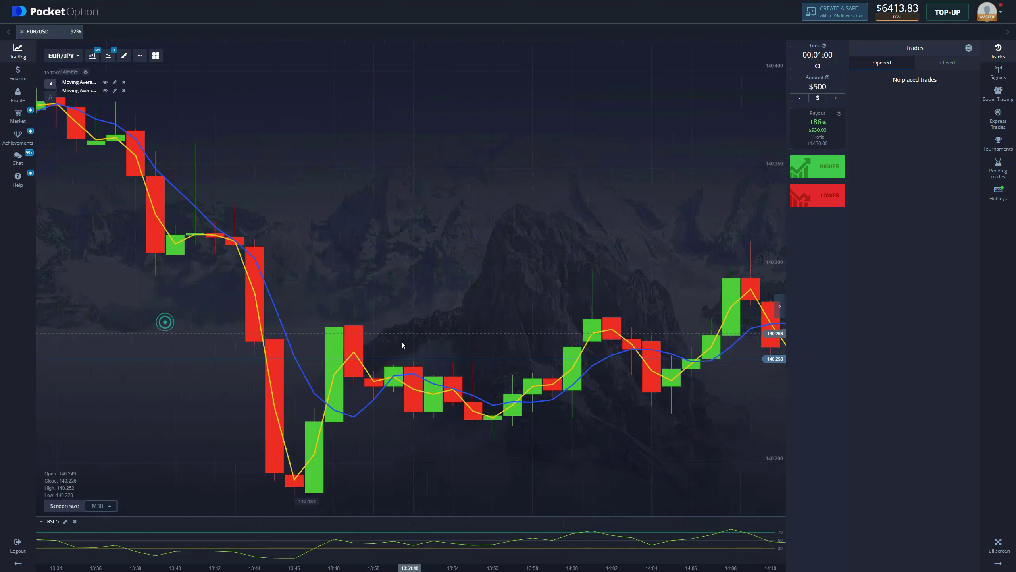
{"action": "left_click_drag", "start_coordinate": [362, 287], "coordinate": [473, 315]}
{"action": "left_click_drag", "start_coordinate": [255, 216], "coordinate": [457, 298]}
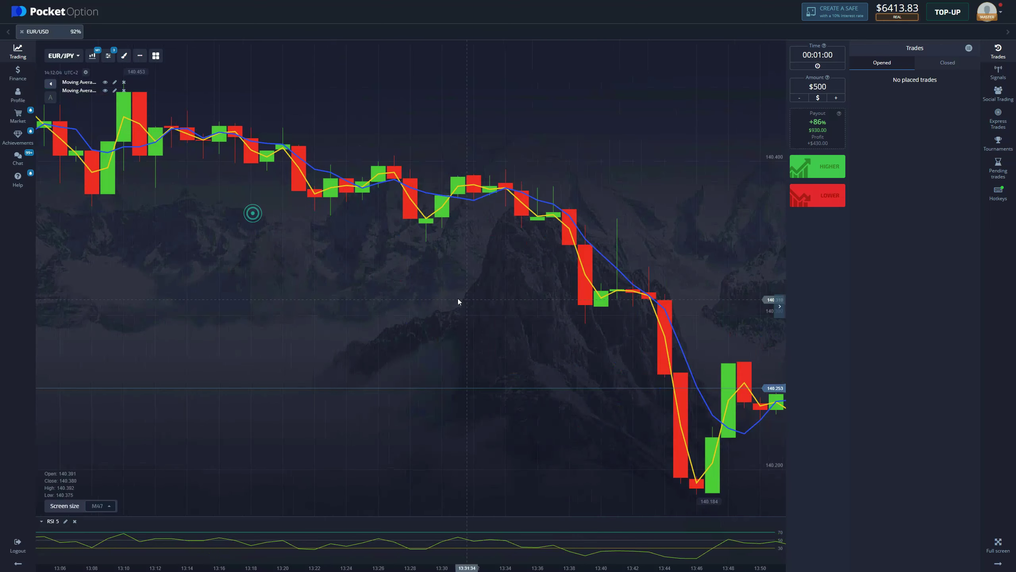
{"action": "left_click_drag", "start_coordinate": [299, 277], "coordinate": [363, 282]}
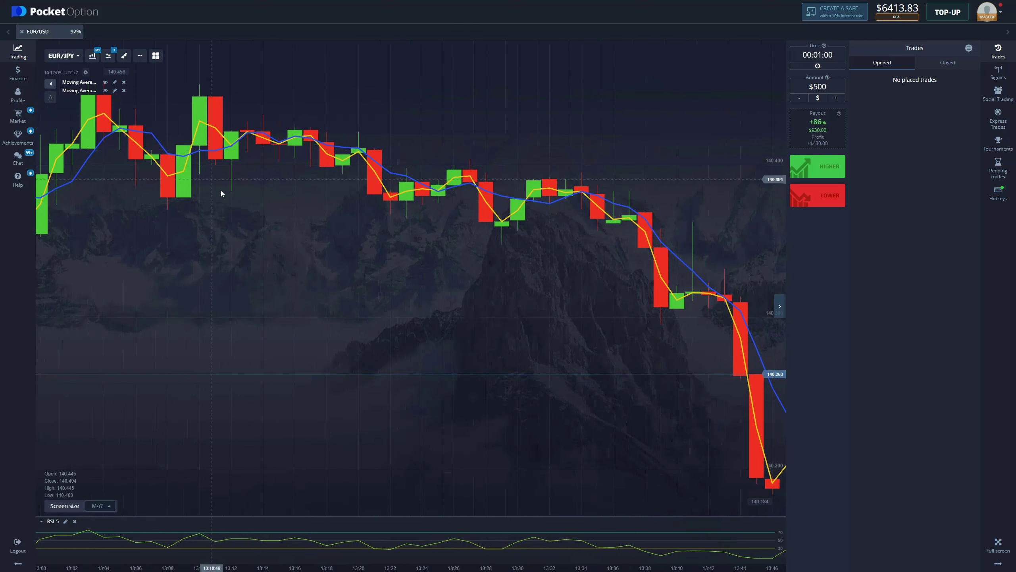
{"action": "scroll", "coordinate": [240, 187], "scroll_direction": "up", "scroll_amount": 3}
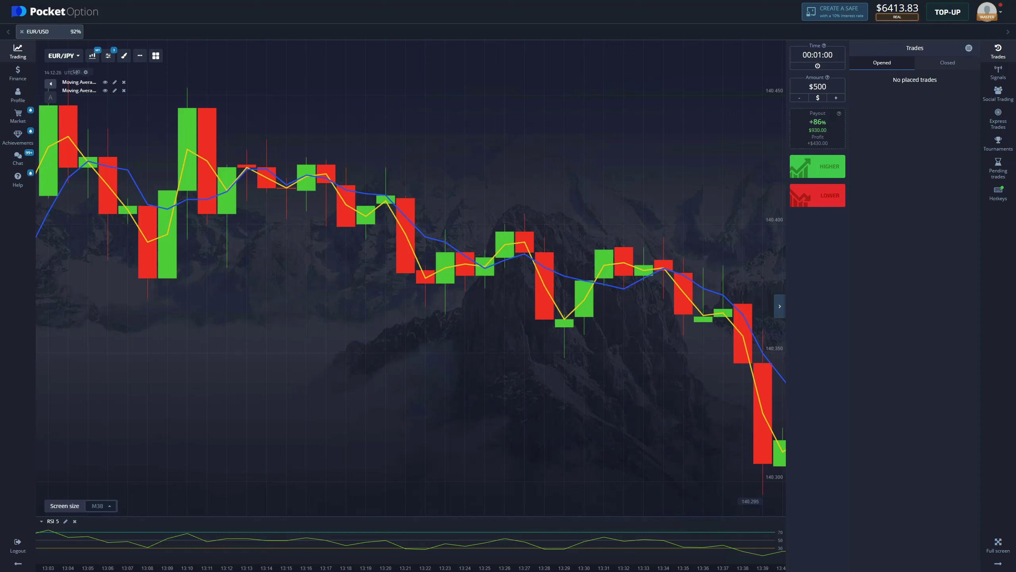
Step: Switch to Telegram showing the NTrade Private Trading Group channel
{"action": "key", "text": "alt+Tab"}
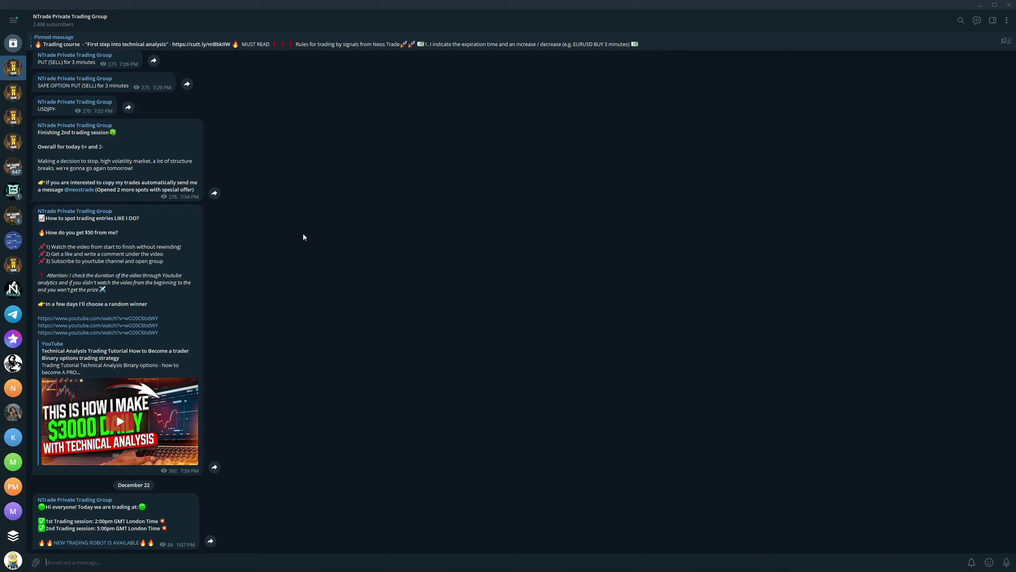
Step: Open the Pro Trading Robot channel and read its GBP/USD SELL OPTION signal and result
{"action": "left_click", "coordinate": [6, 166]}
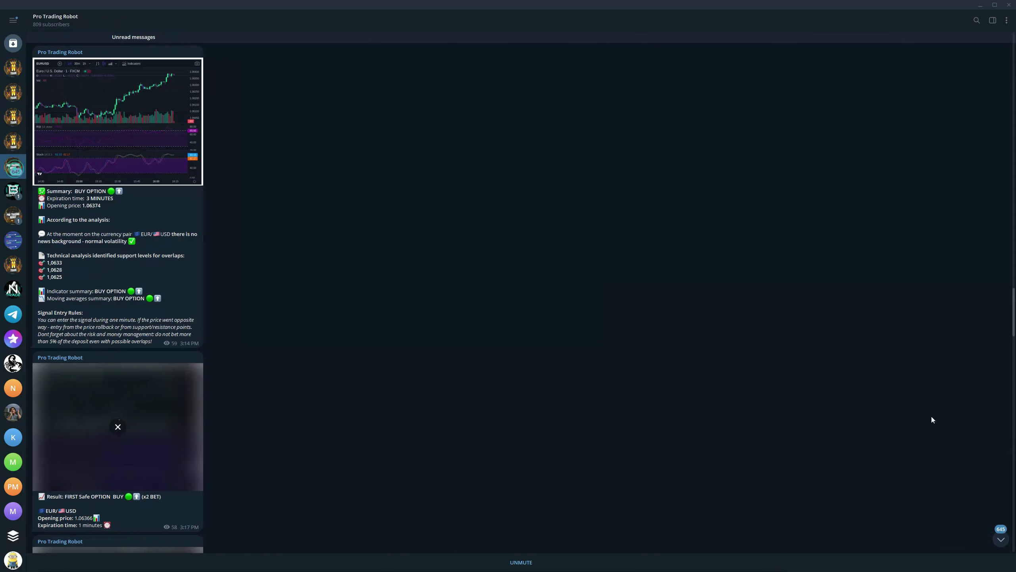
{"action": "scroll", "coordinate": [947, 527], "scroll_direction": "down", "scroll_amount": 2}
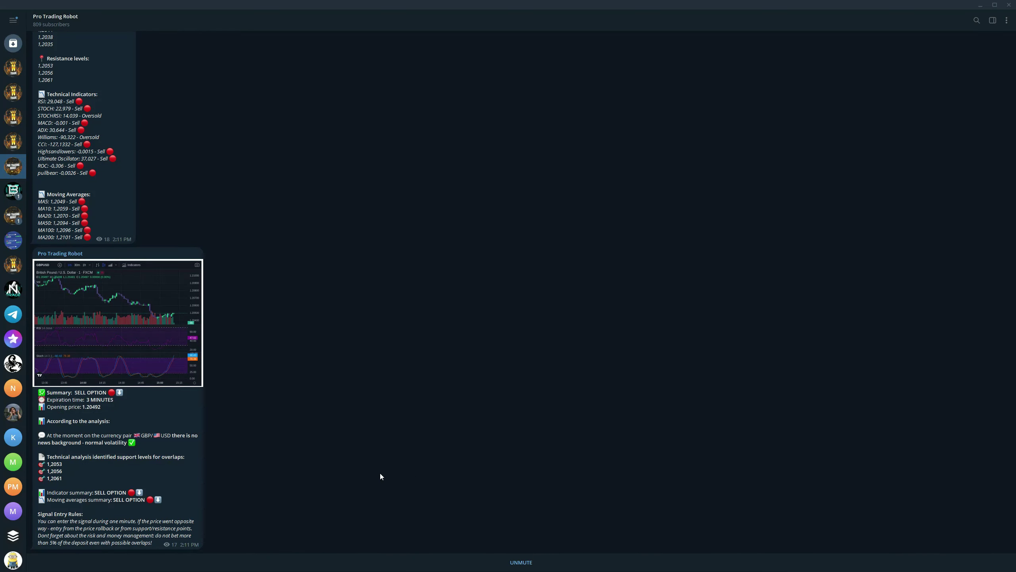
{"action": "scroll", "coordinate": [280, 393], "scroll_direction": "up", "scroll_amount": 3}
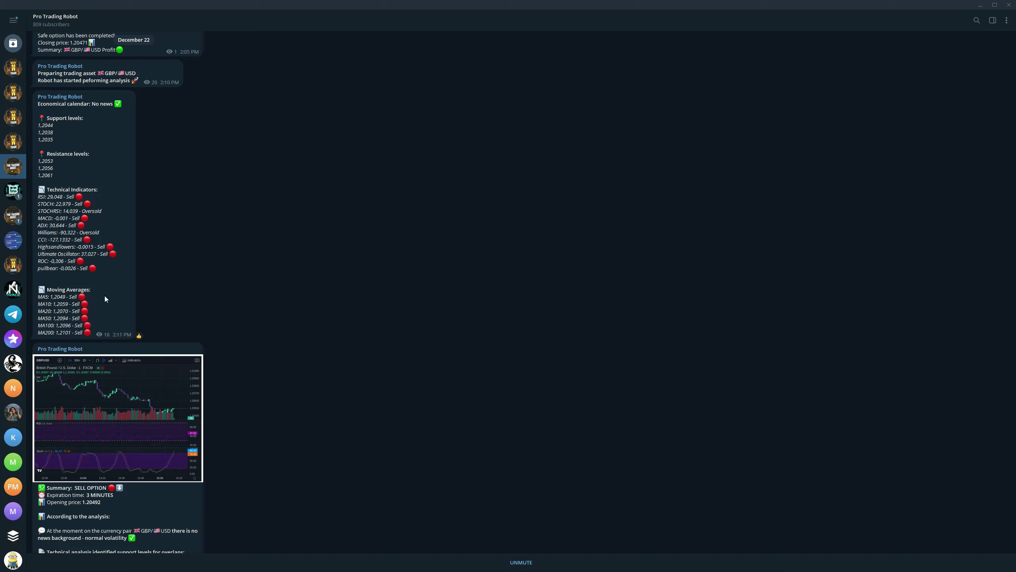
{"action": "scroll", "coordinate": [106, 308], "scroll_direction": "down", "scroll_amount": 3}
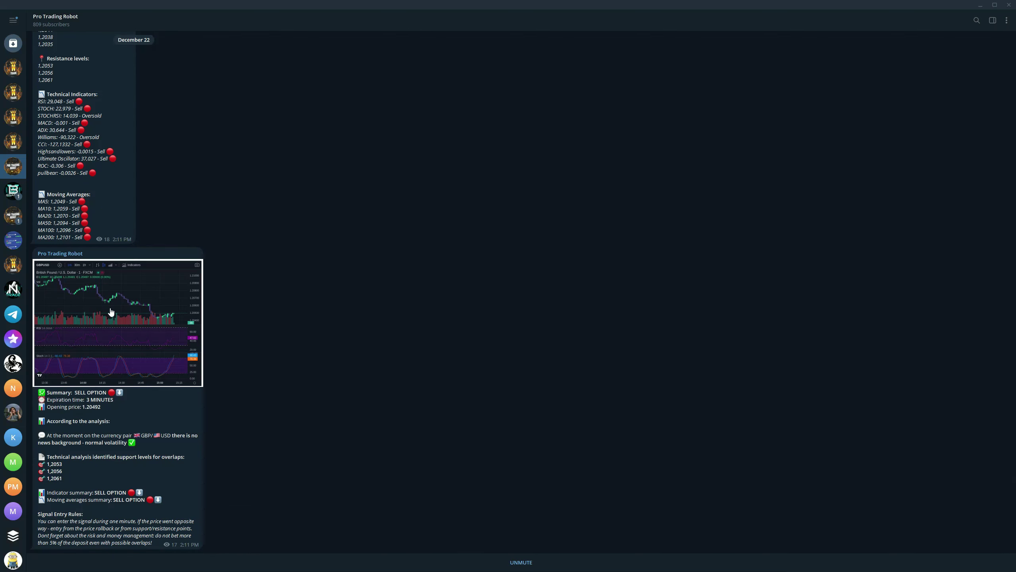
{"action": "scroll", "coordinate": [105, 217], "scroll_direction": "up", "scroll_amount": 4}
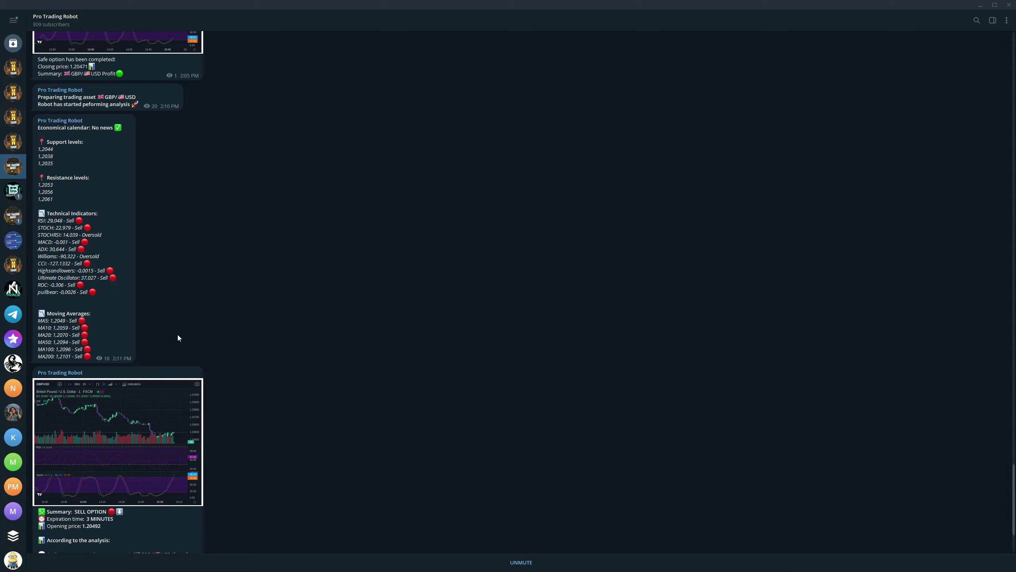
{"action": "scroll", "coordinate": [177, 334], "scroll_direction": "down", "scroll_amount": 3}
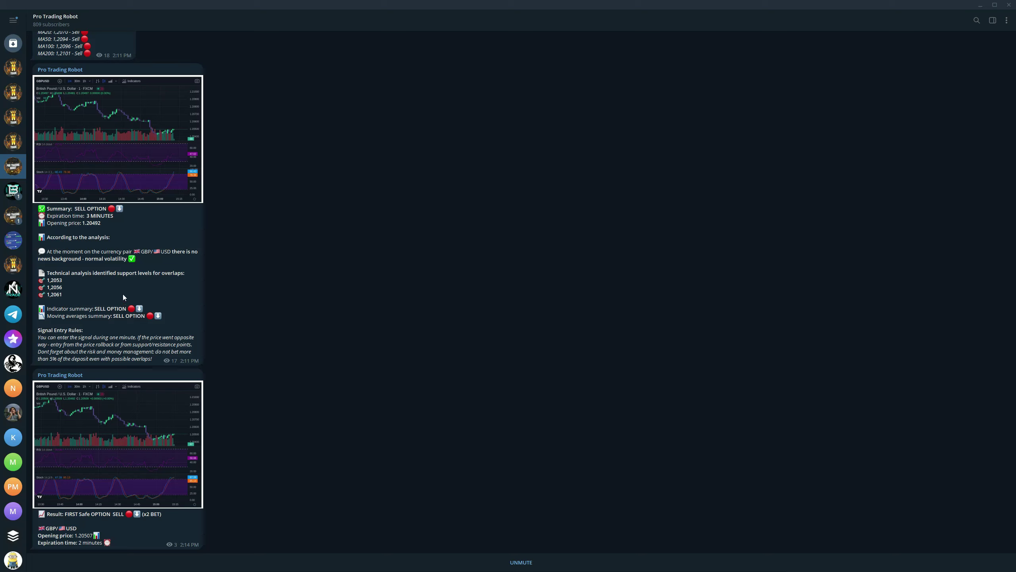
{"action": "mouse_move", "coordinate": [122, 297]}
Step: Open the NTrade FREE SIGNALS channel and browse its trading-session and video giveaway posts
{"action": "left_click", "coordinate": [13, 68]}
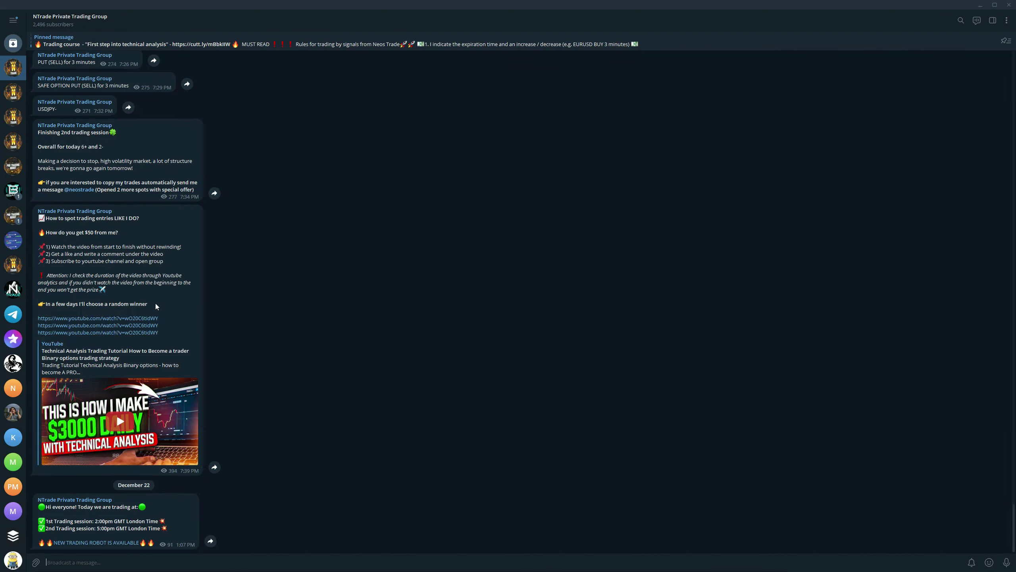
{"action": "left_click", "coordinate": [12, 92]}
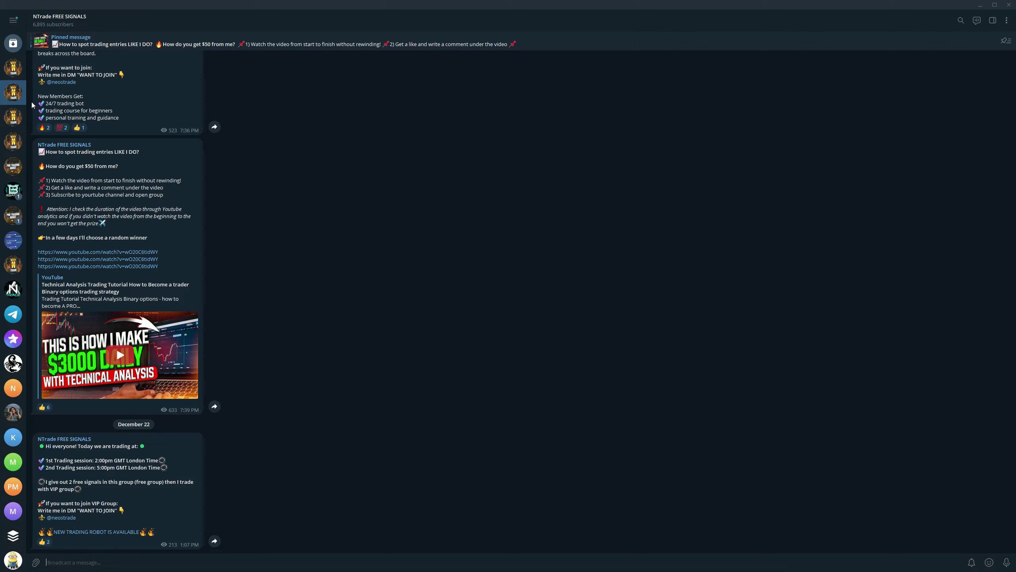
{"action": "scroll", "coordinate": [116, 264], "scroll_direction": "up", "scroll_amount": 3}
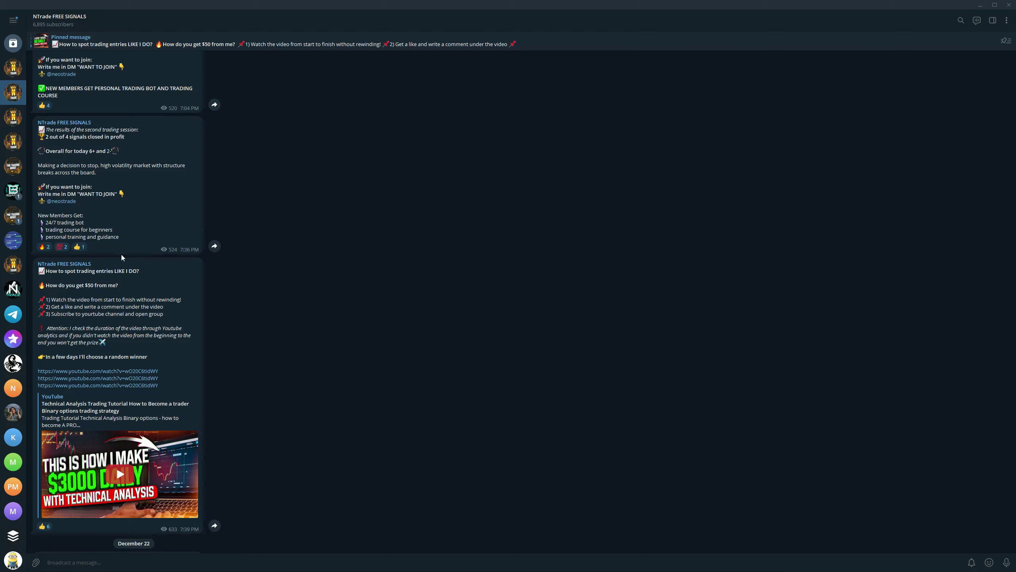
{"action": "mouse_move", "coordinate": [119, 248]}
{"action": "scroll", "coordinate": [171, 306], "scroll_direction": "down", "scroll_amount": 3}
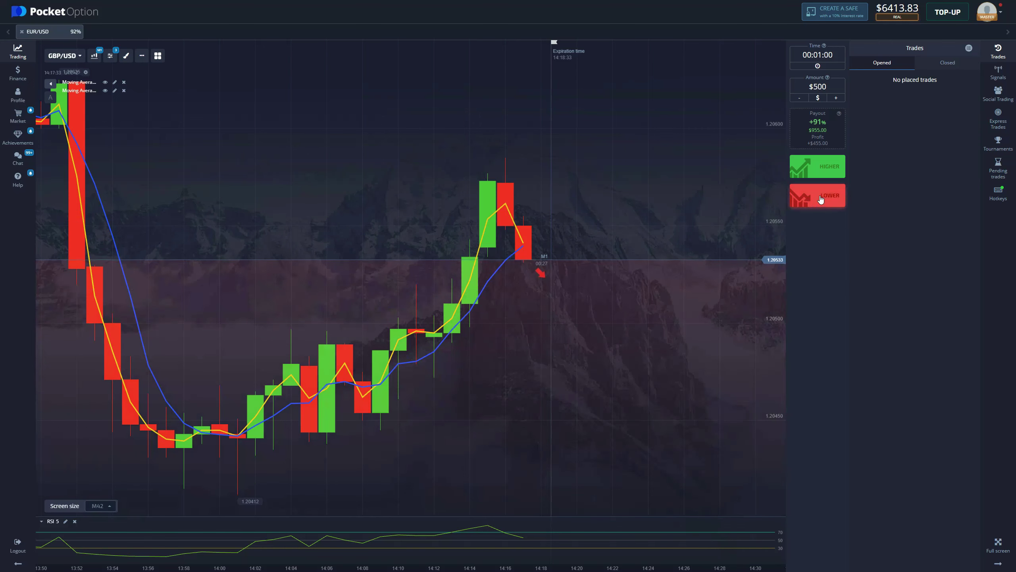
Step: Place two $500 LOWER trades on GBP/USD and let them close at $955 each
{"action": "left_click", "coordinate": [820, 197]}
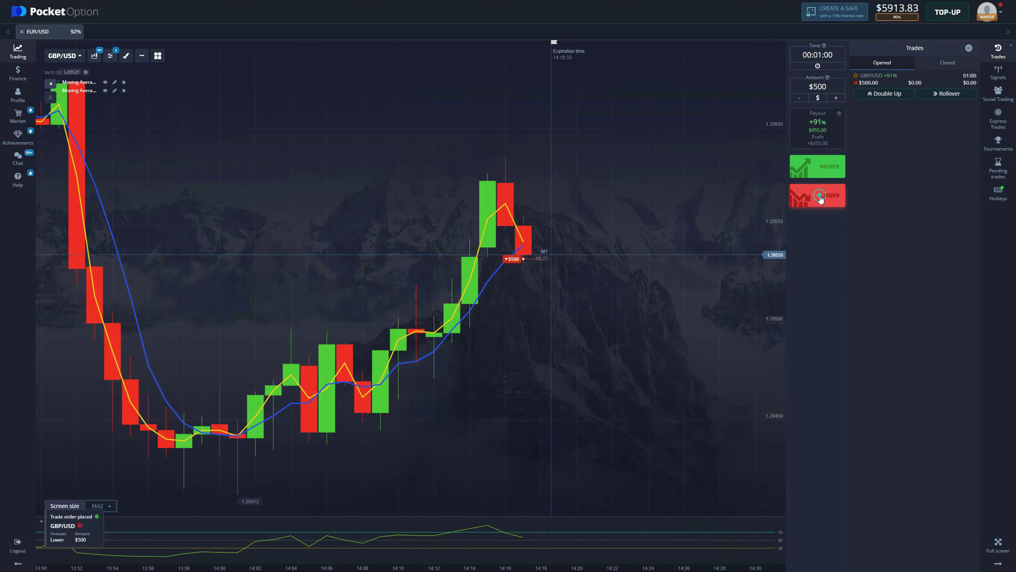
{"action": "left_click", "coordinate": [819, 196]}
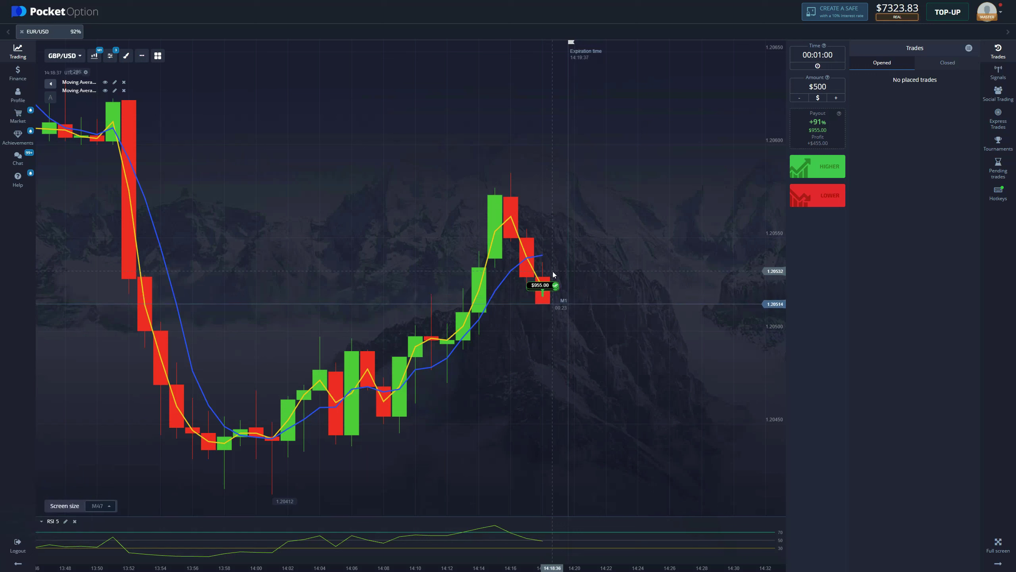
Step: Review the closed trades, then place two $500 LOWER trades on GBP/USD that close paying $955 each
{"action": "left_click", "coordinate": [943, 67]}
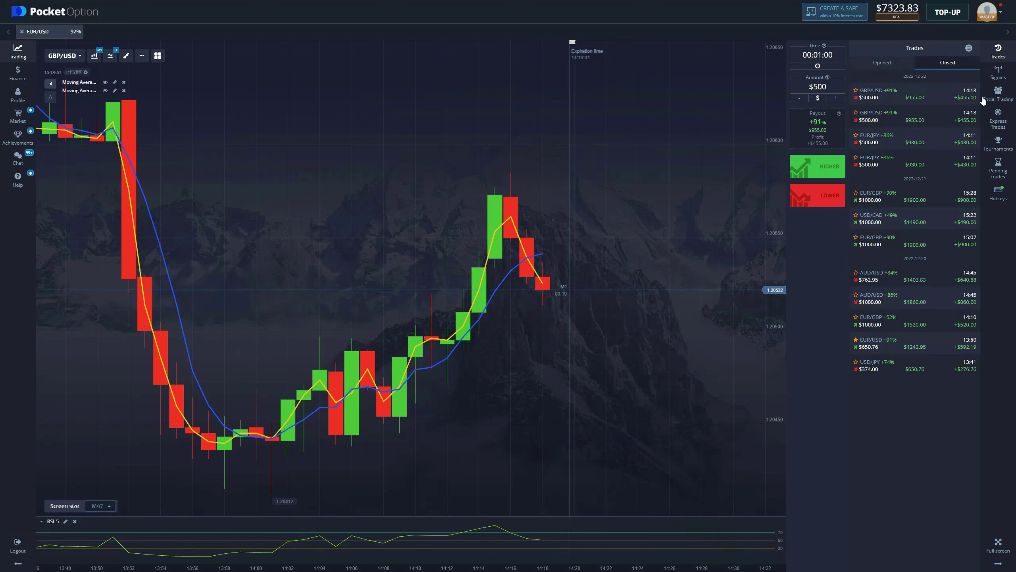
{"action": "left_click", "coordinate": [888, 64]}
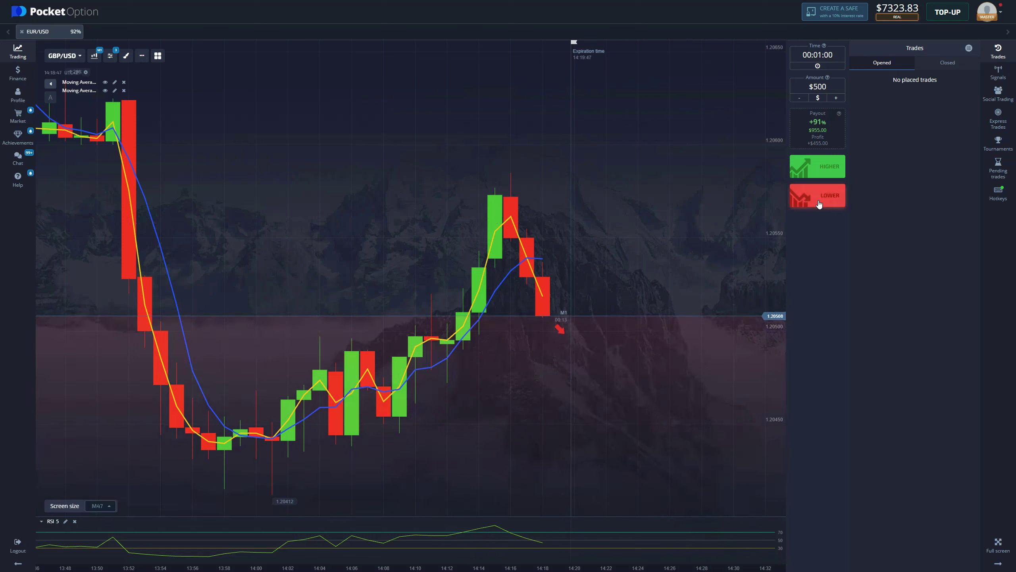
{"action": "left_click", "coordinate": [818, 200]}
{"action": "left_click", "coordinate": [816, 201]}
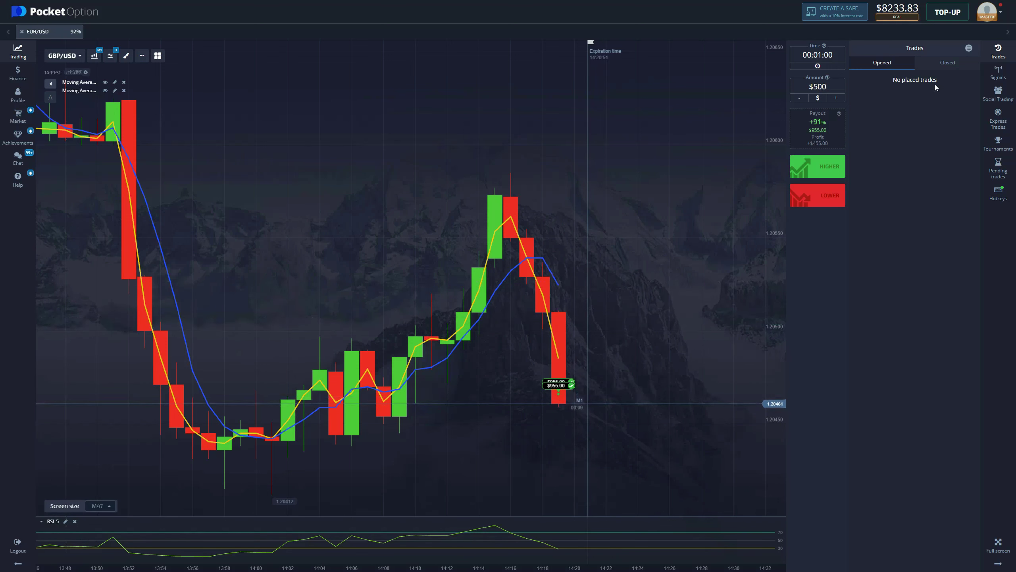
{"action": "left_click", "coordinate": [953, 62]}
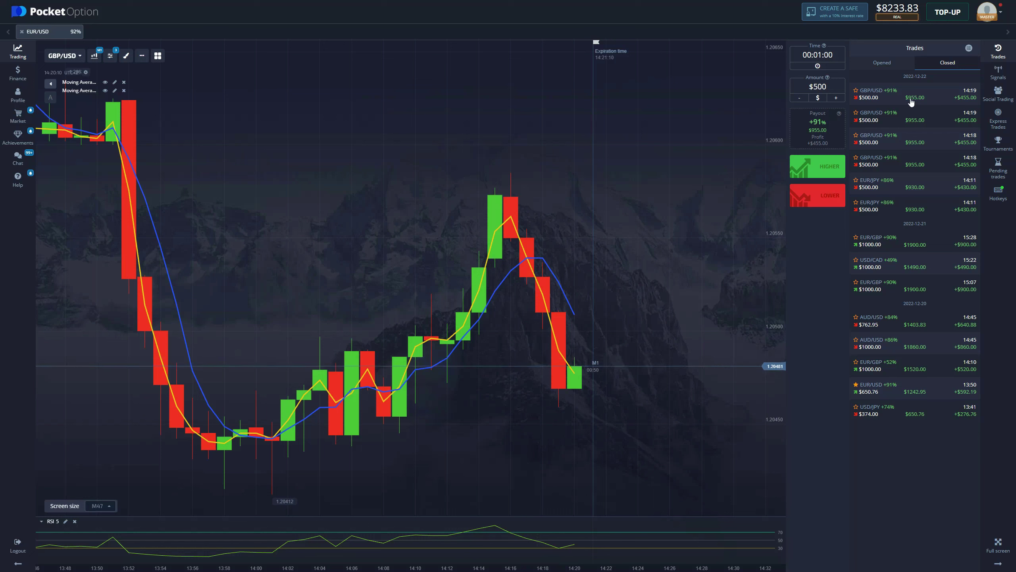
{"action": "left_click", "coordinate": [880, 63]}
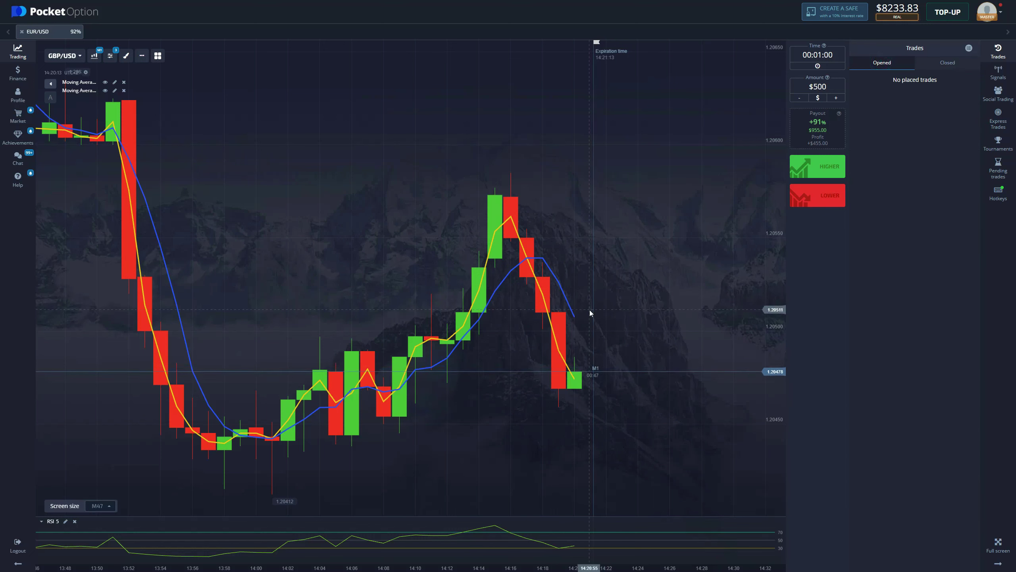